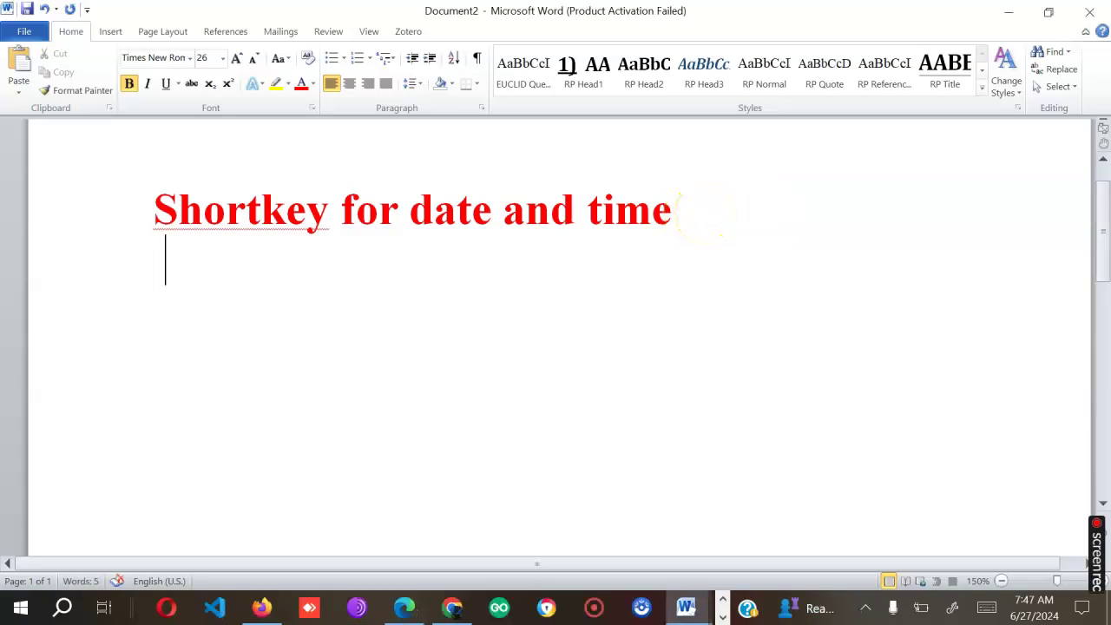
Type 'Alt + Shift + D = Date', insert today's date 6/27/2024 below it, and start a new line
type("Alt ")
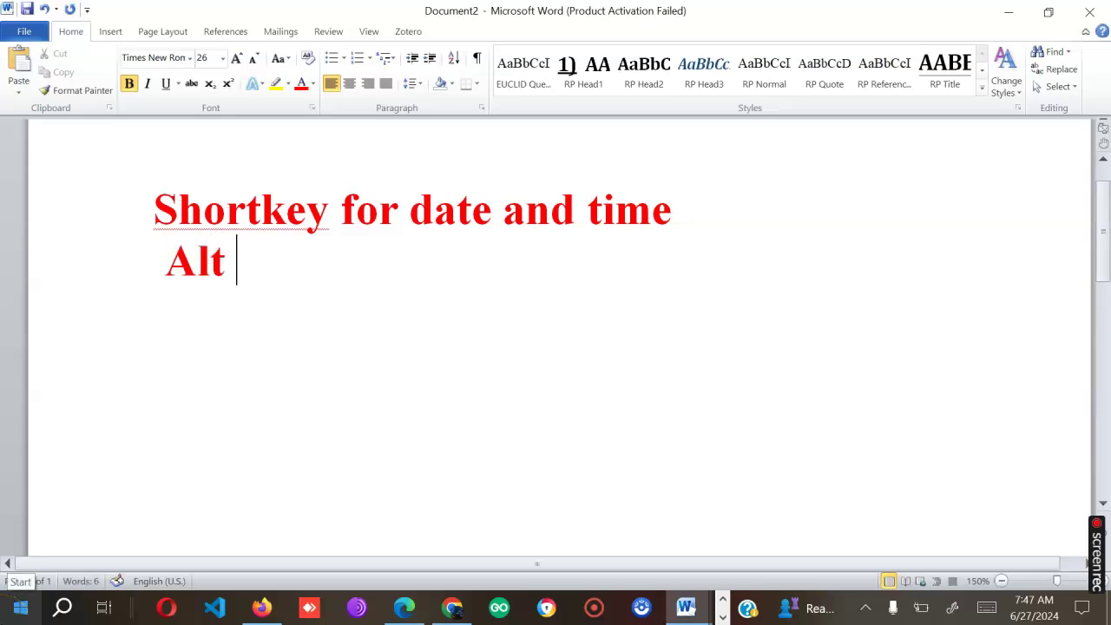
type("+ ")
type("Shift + D ")
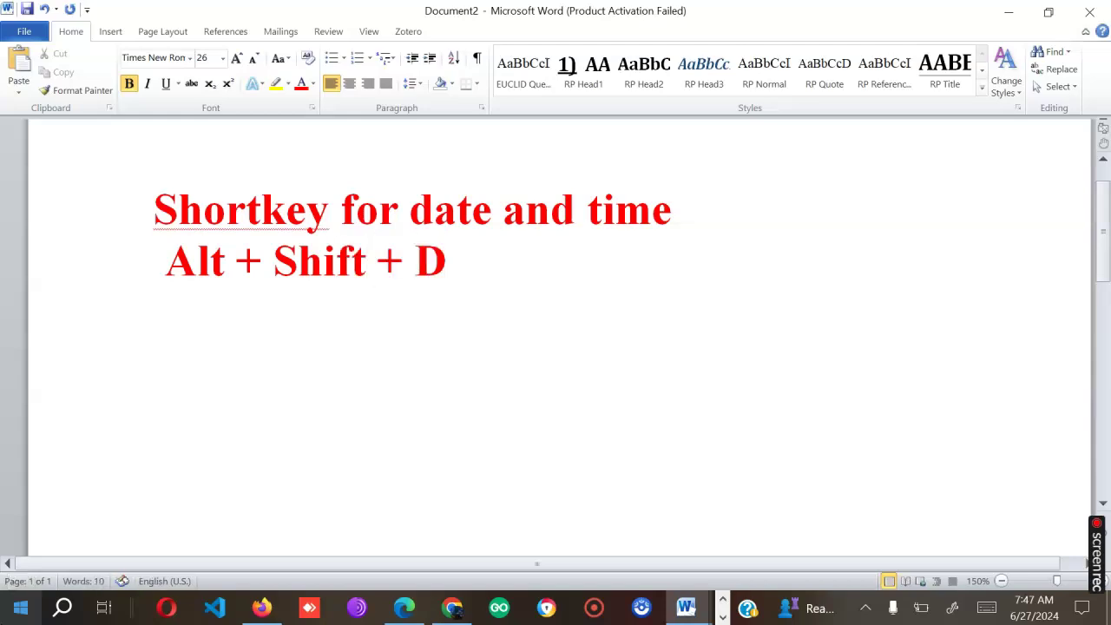
type("= D")
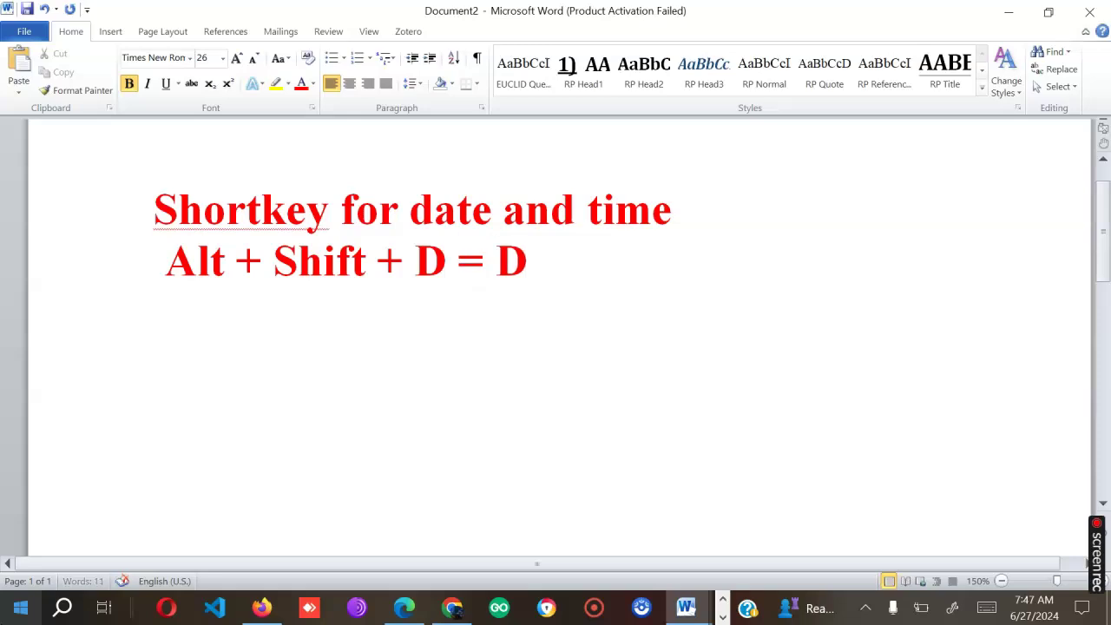
type("ate")
key("Return")
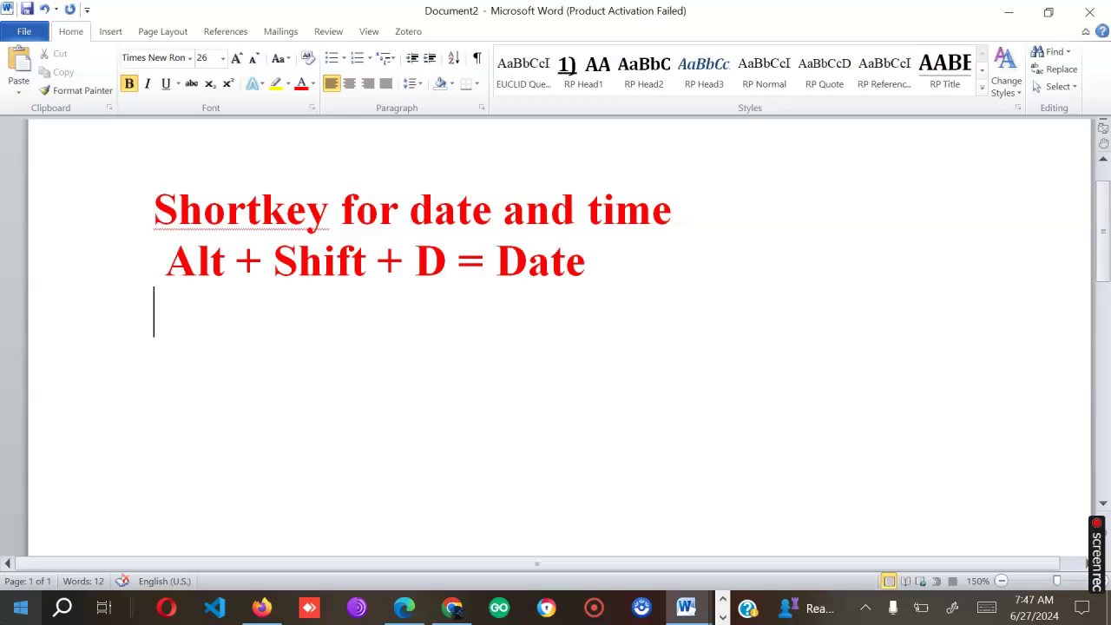
type("6/27/2024")
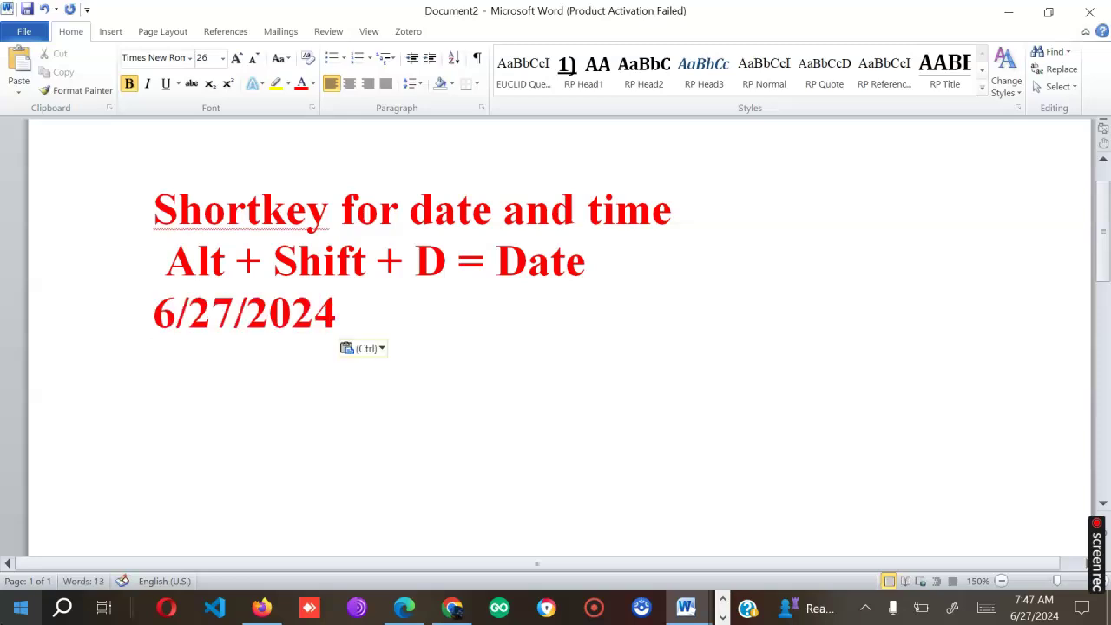
key("Return")
Type 'Alt + Shift + T = time' and insert the current time 7:48 AM beneath it
type("Alt + ")
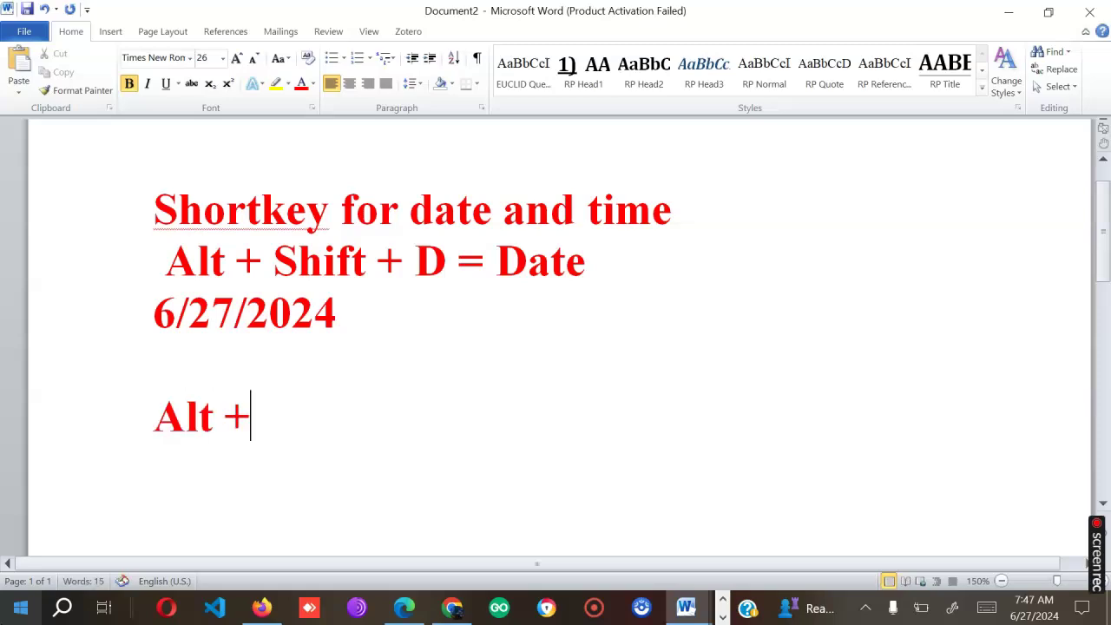
type("Shift ")
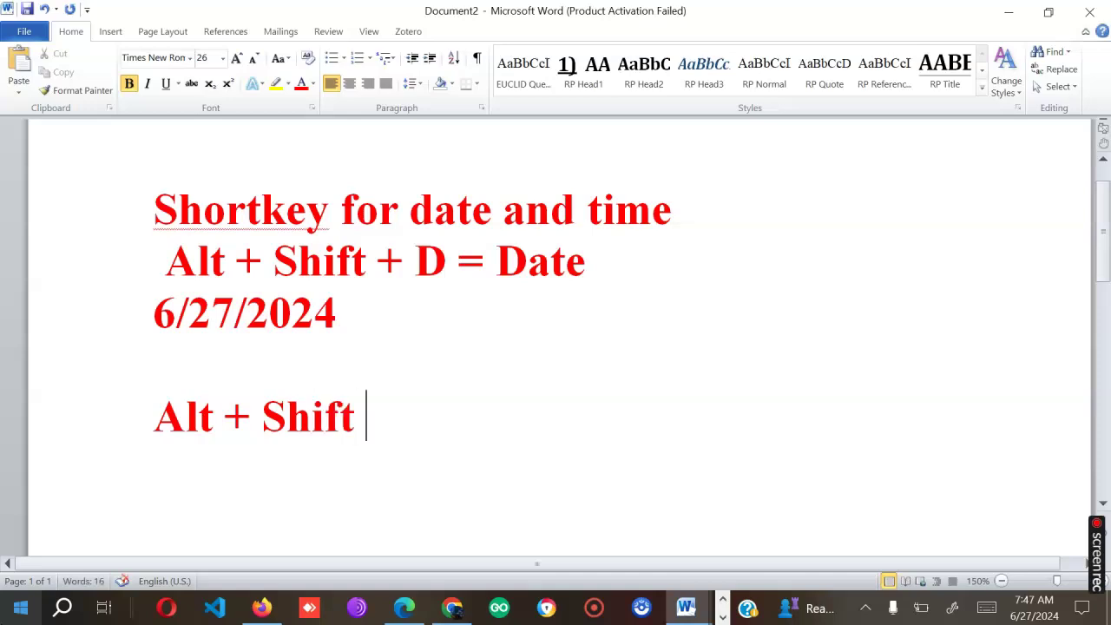
type("+ T")
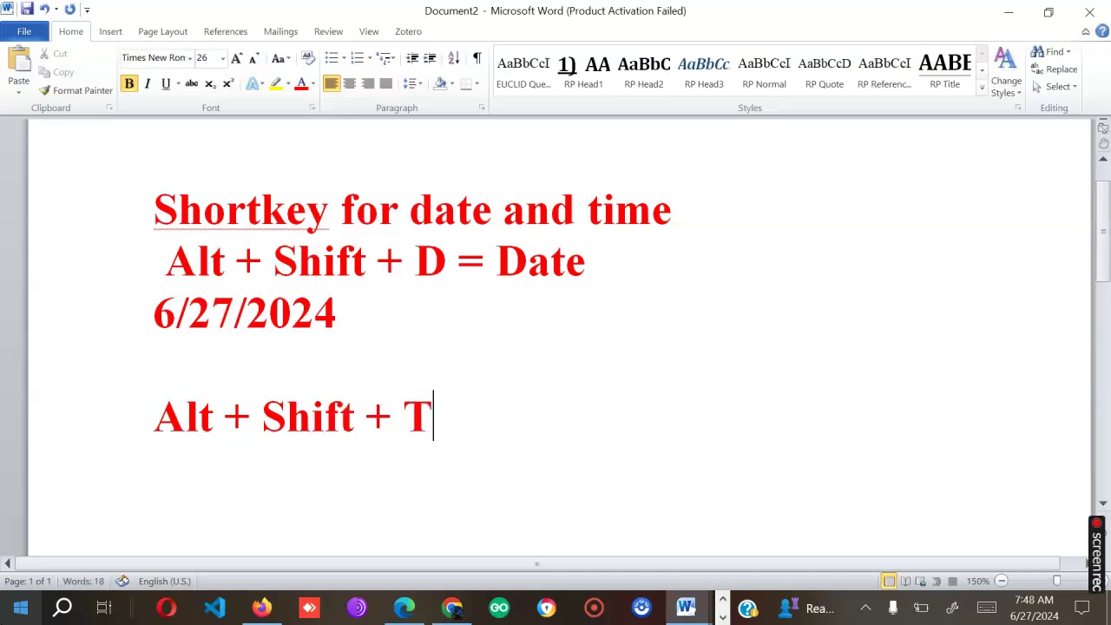
type(" =")
type(" time")
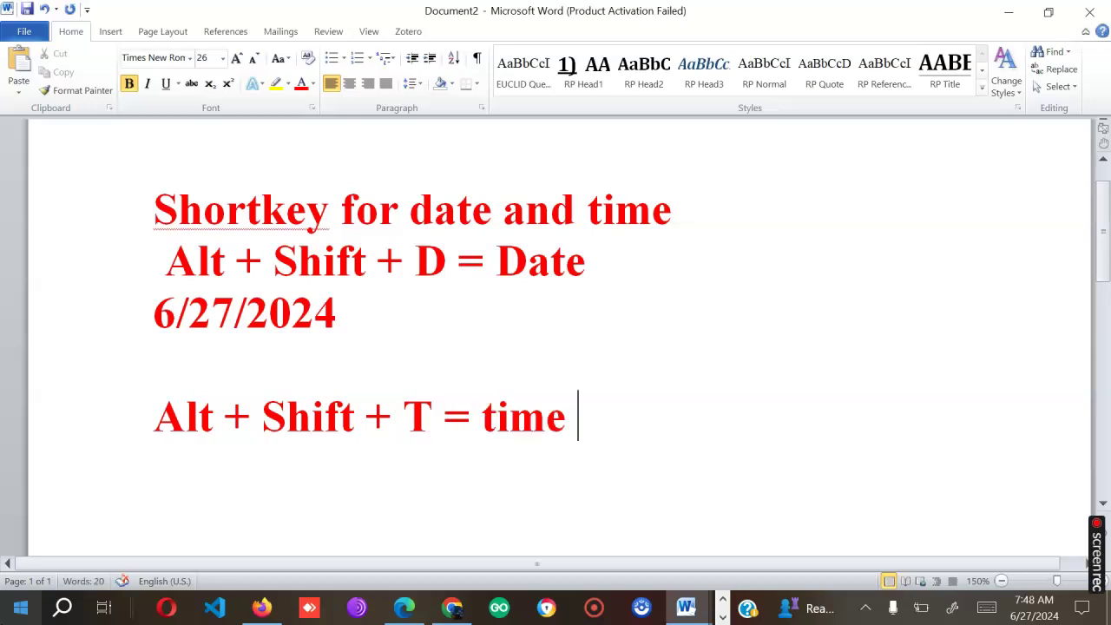
key("Return")
key("alt+shift+t")
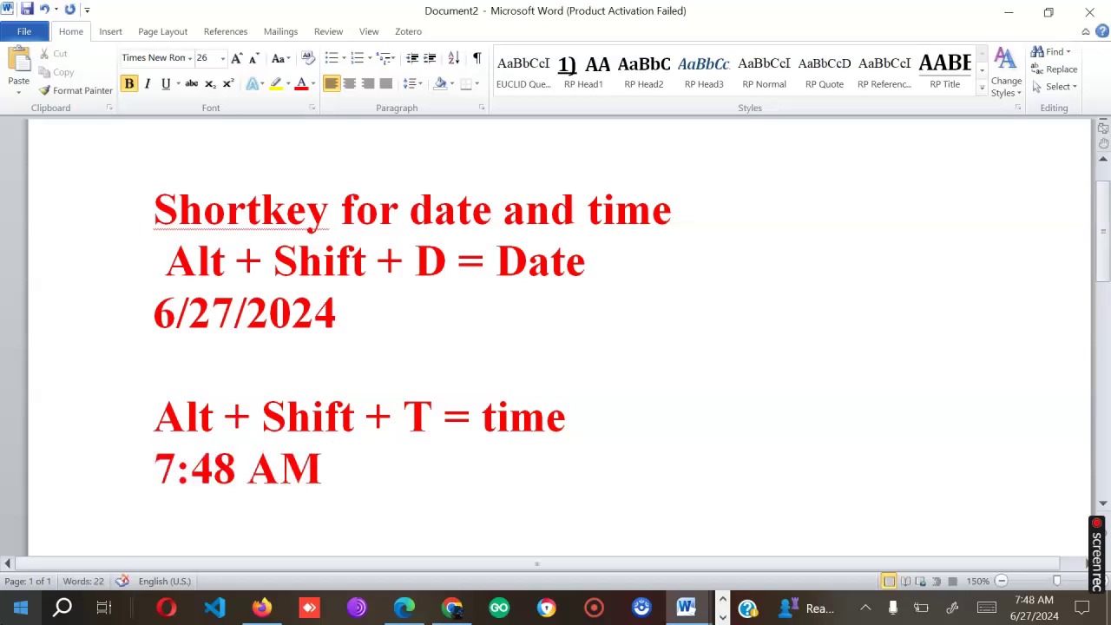
Add a blank line beneath the heading
left_click(670, 224)
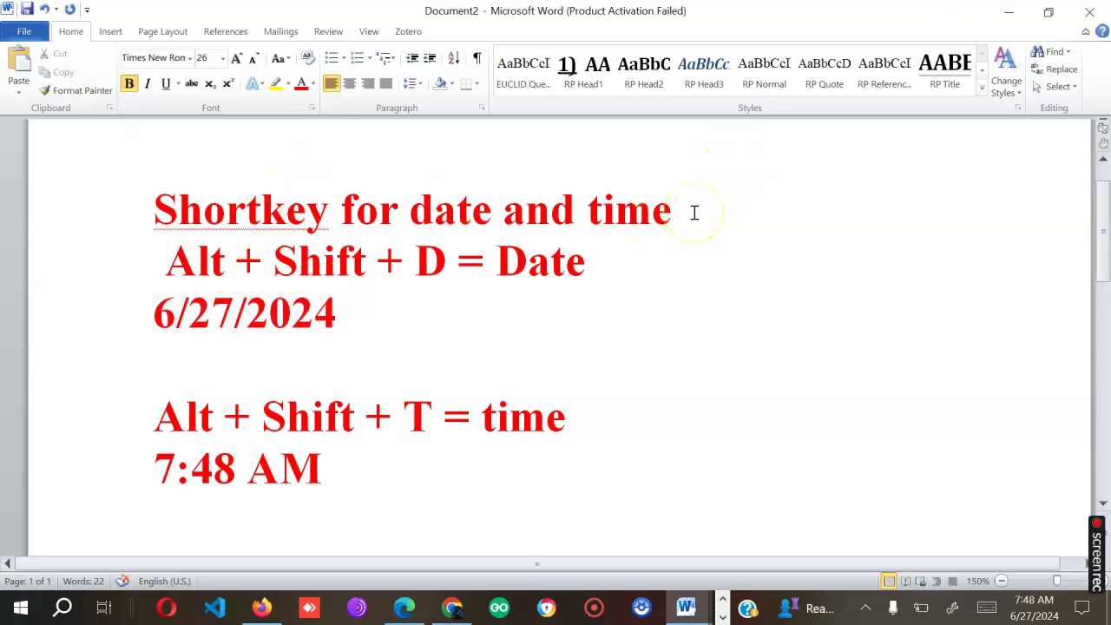
key("Return")
left_click_drag(1103, 233, 1103, 250)
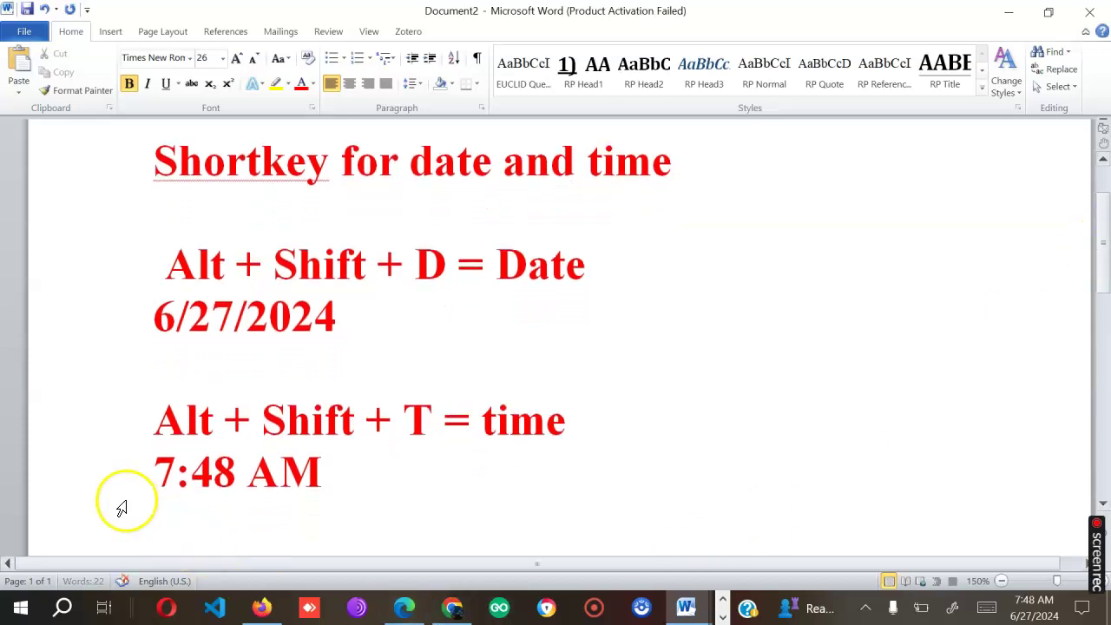
left_click_drag(138, 526, 175, 522)
Below 7:48 AM, type the closing line 'Thank you for watching' in black font
left_click(387, 483)
key("Return")
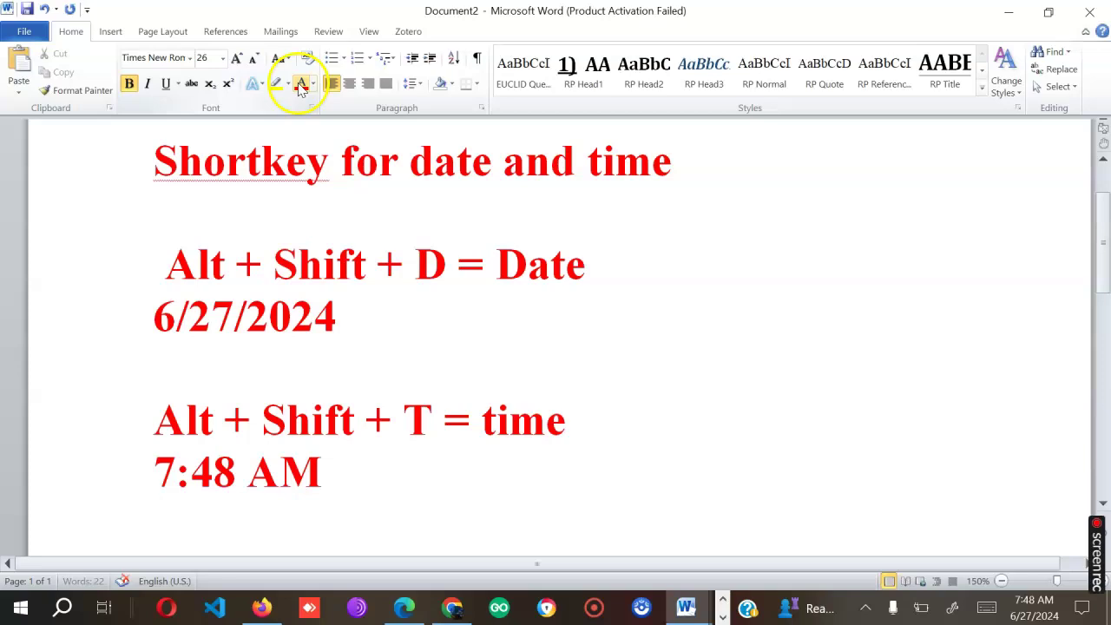
left_click(313, 84)
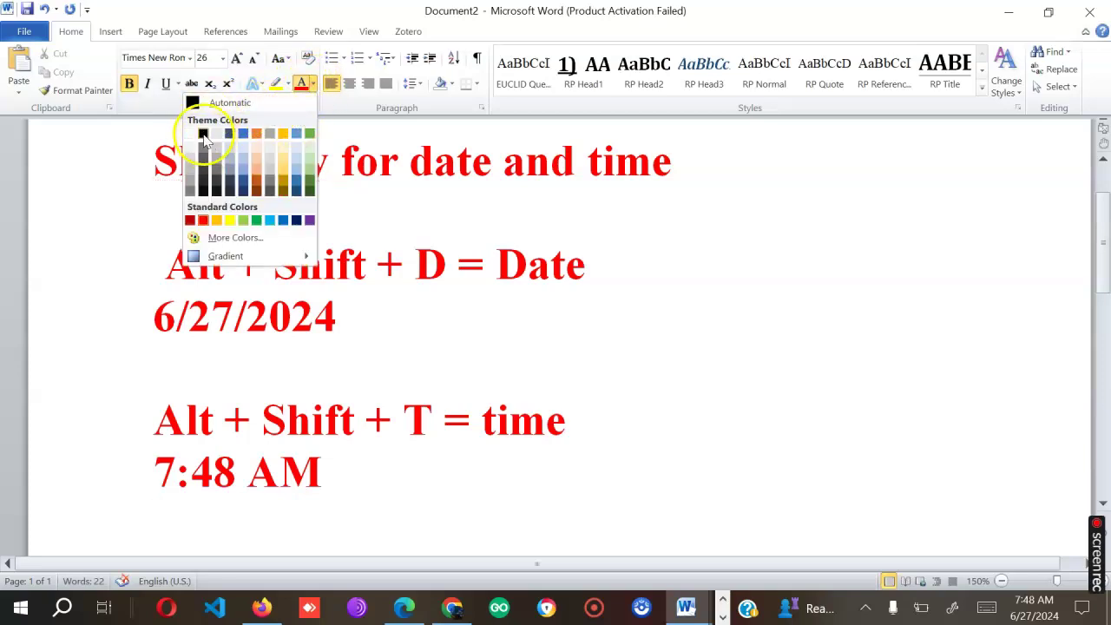
key("Escape")
type("Thank you for watch")
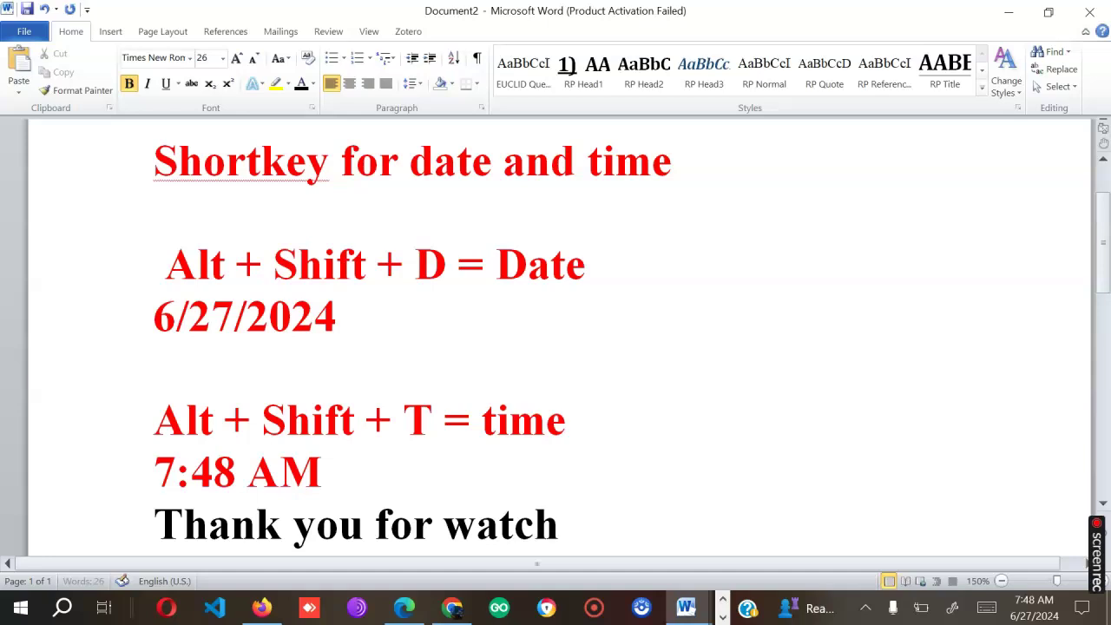
type("ing")
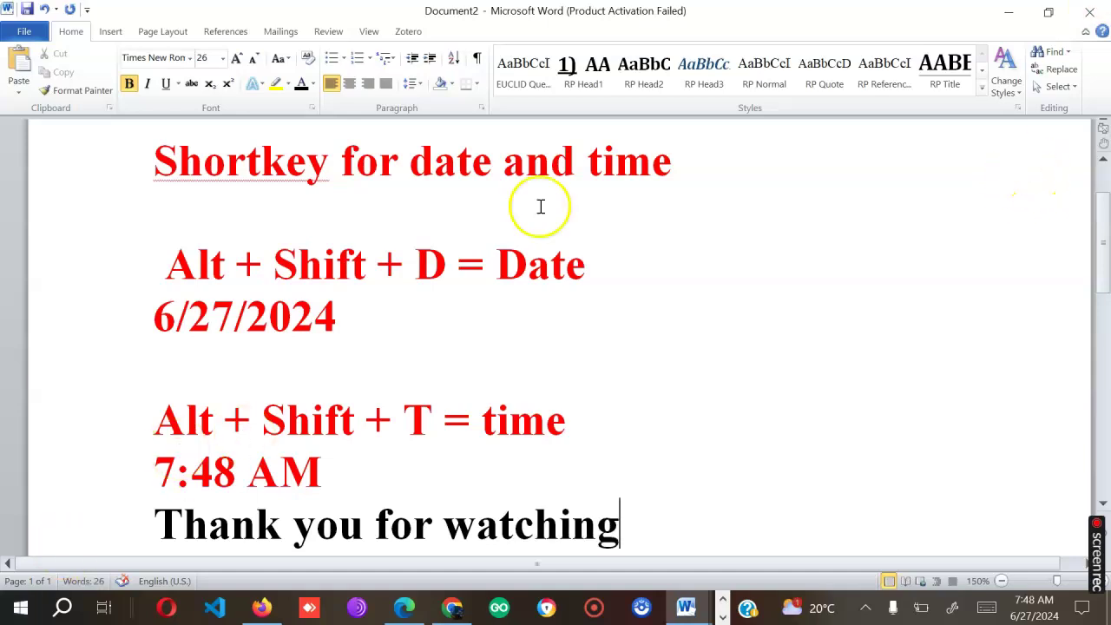
mouse_move(612, 548)
left_mouse_down()
mouse_move(581, 552)
mouse_move(524, 477)
left_mouse_up()
scroll(523, 396, "up", 1)
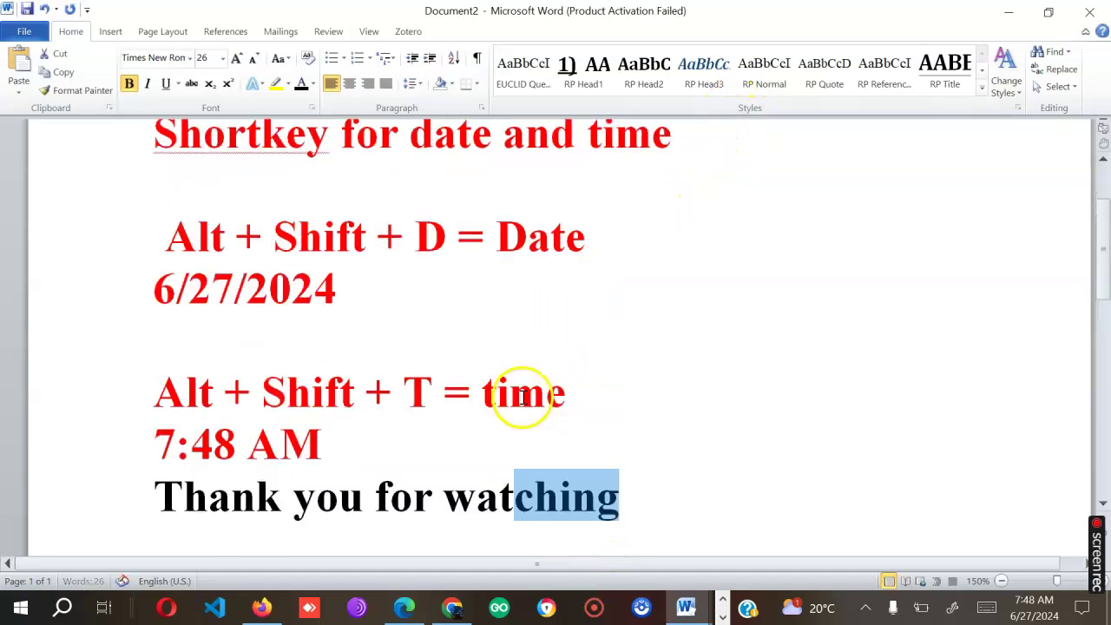
left_click(50, 95)
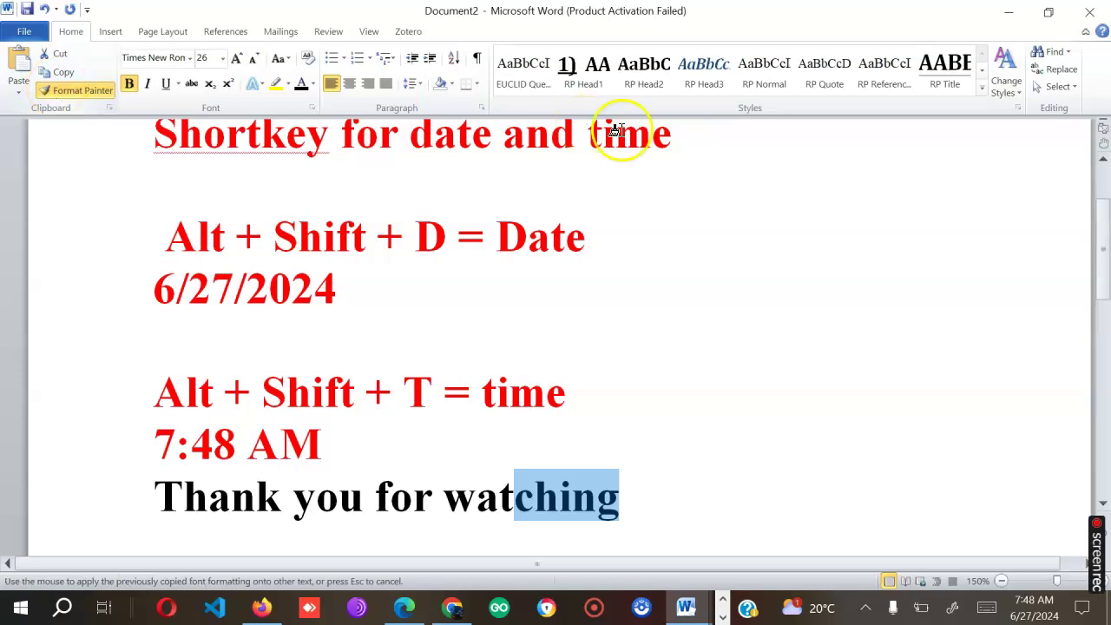
mouse_move(690, 141)
left_mouse_down()
mouse_move(633, 151)
mouse_move(154, 137)
left_mouse_up()
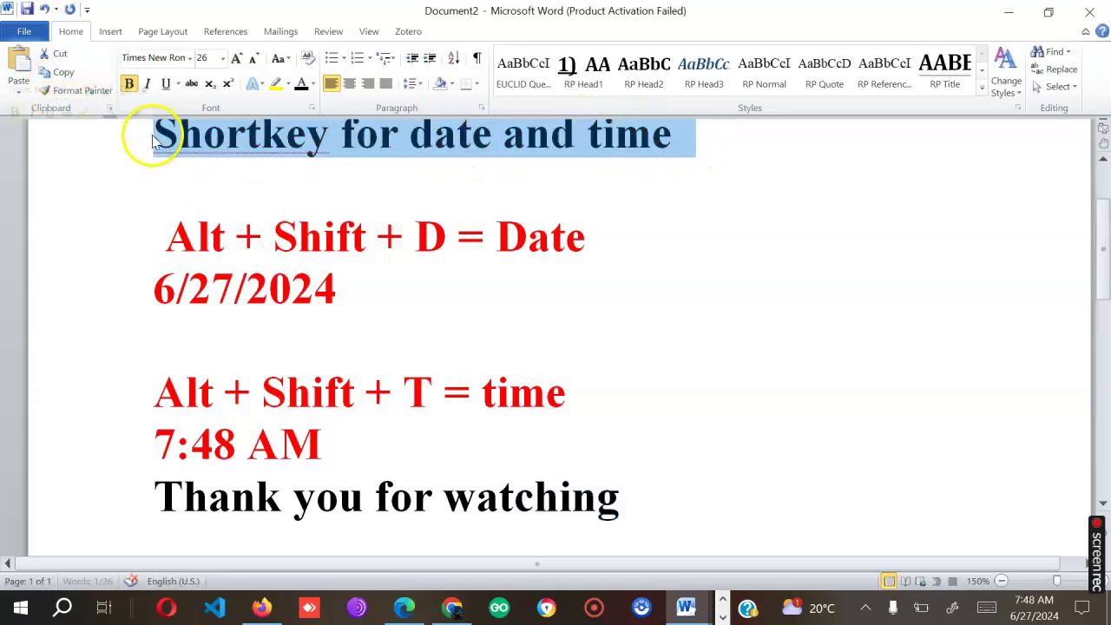
Minimize the ribbon so only the tab names show
left_click(1084, 31)
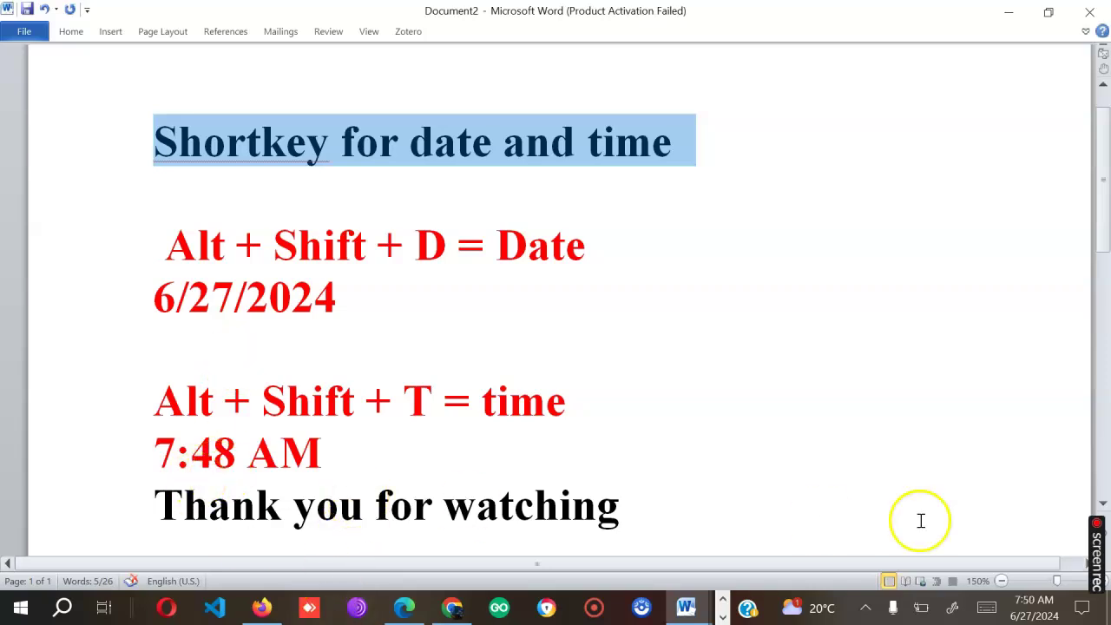
Insert an empty line right after the 7:48 AM time
left_click(1001, 580)
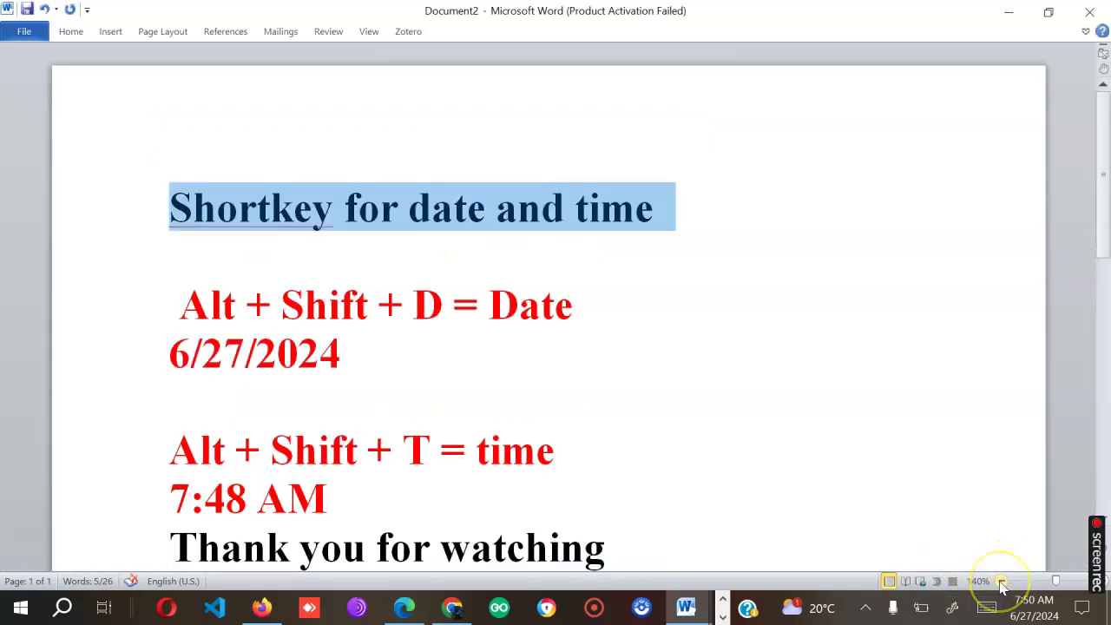
scroll(875, 502, "down", 1)
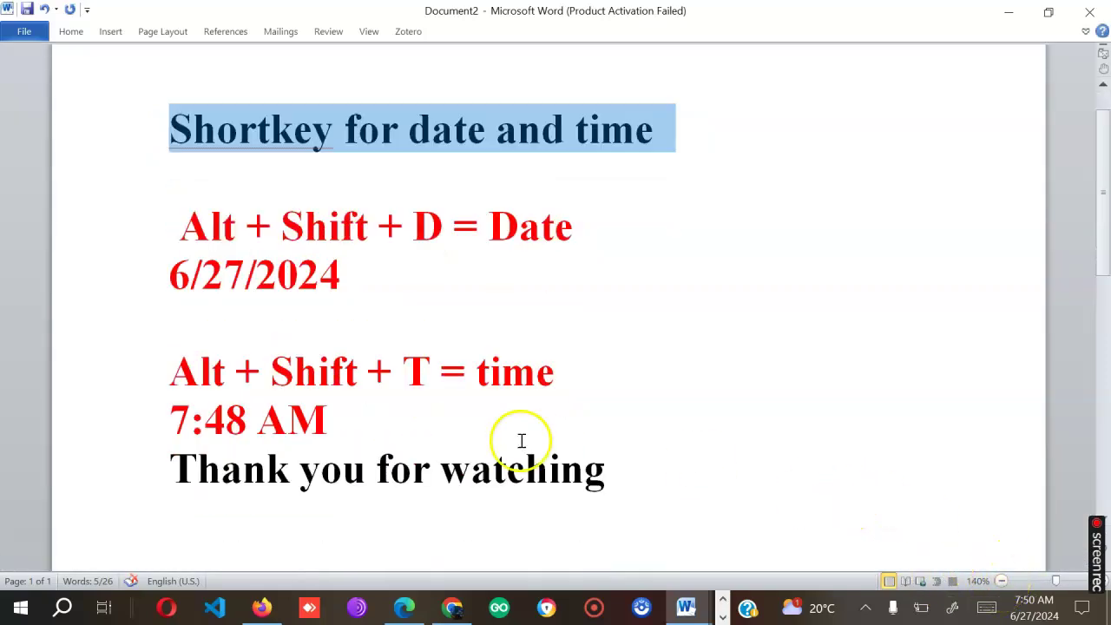
left_click(391, 438)
key("Return")
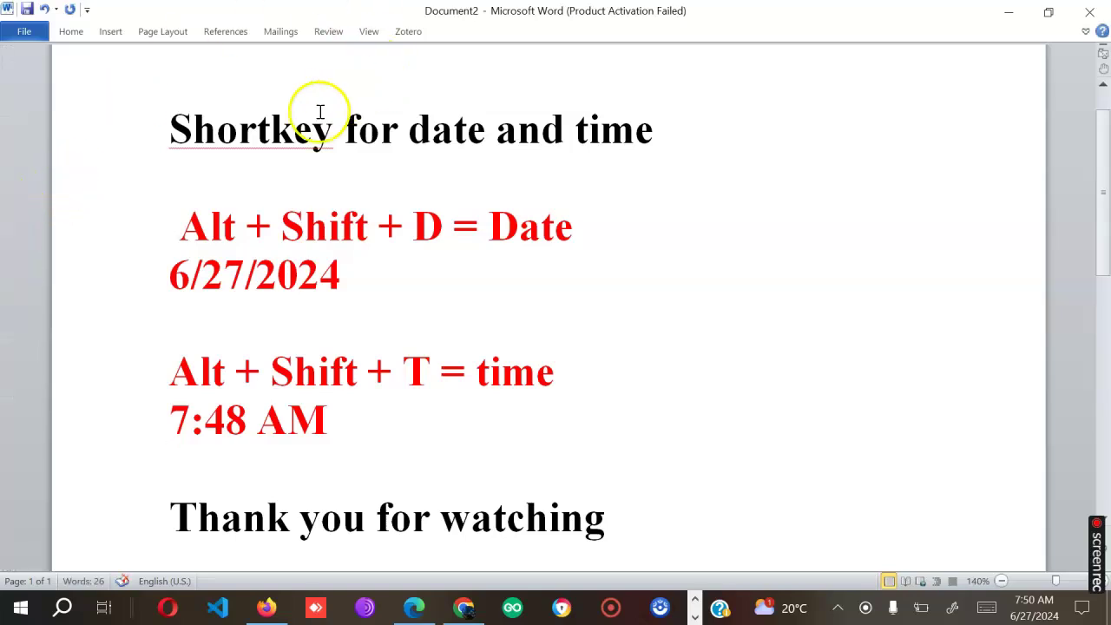
left_click(260, 297)
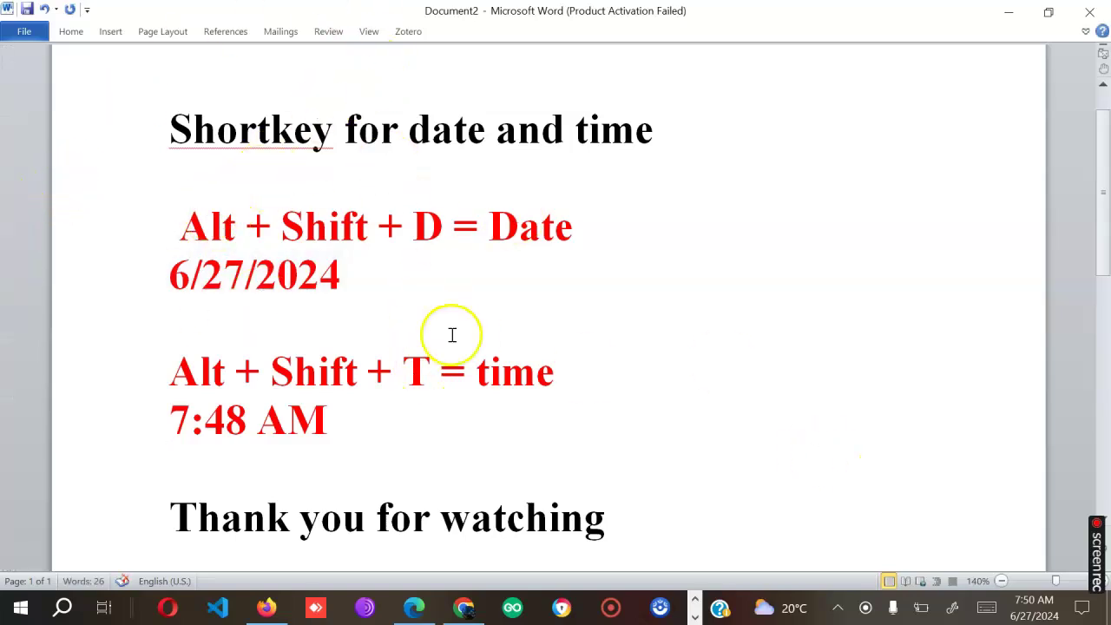
left_click(302, 277)
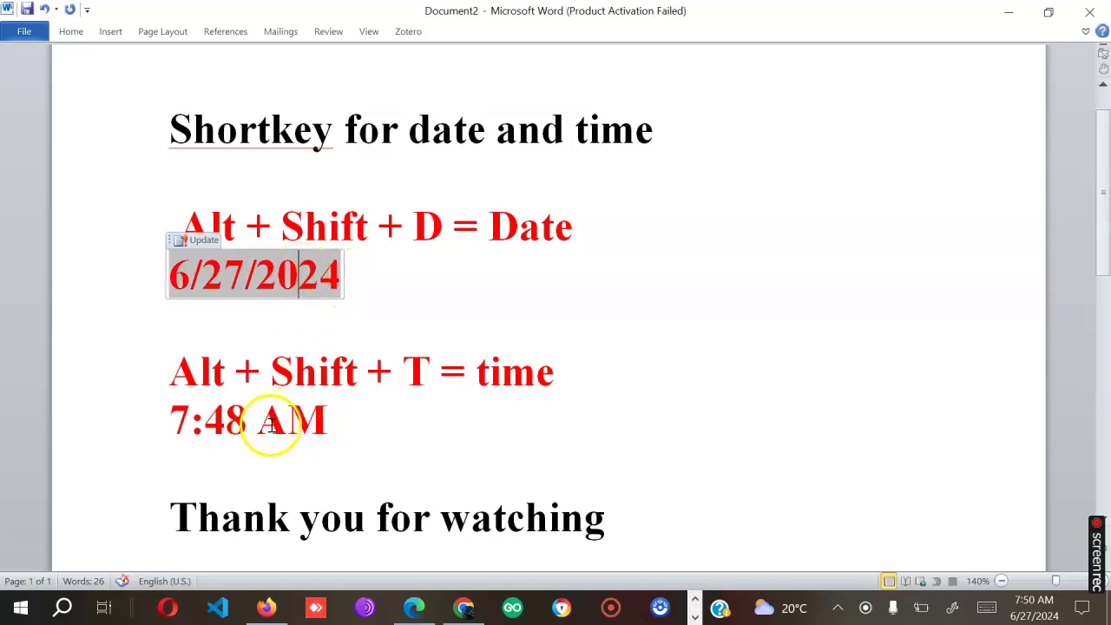
left_click(274, 423)
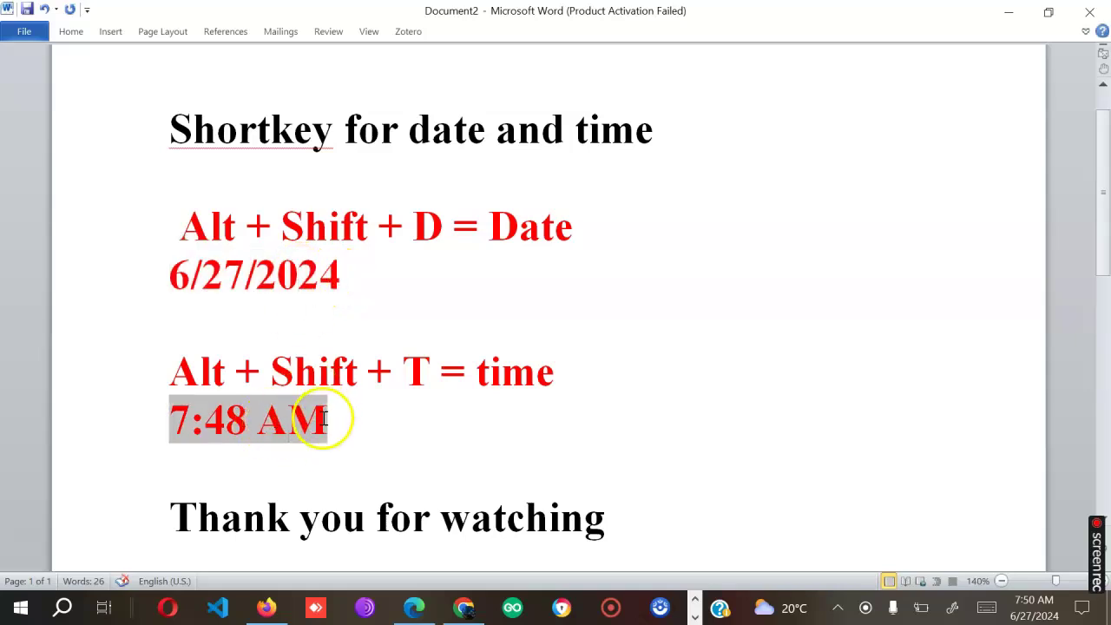
left_click(318, 423)
left_click(227, 422)
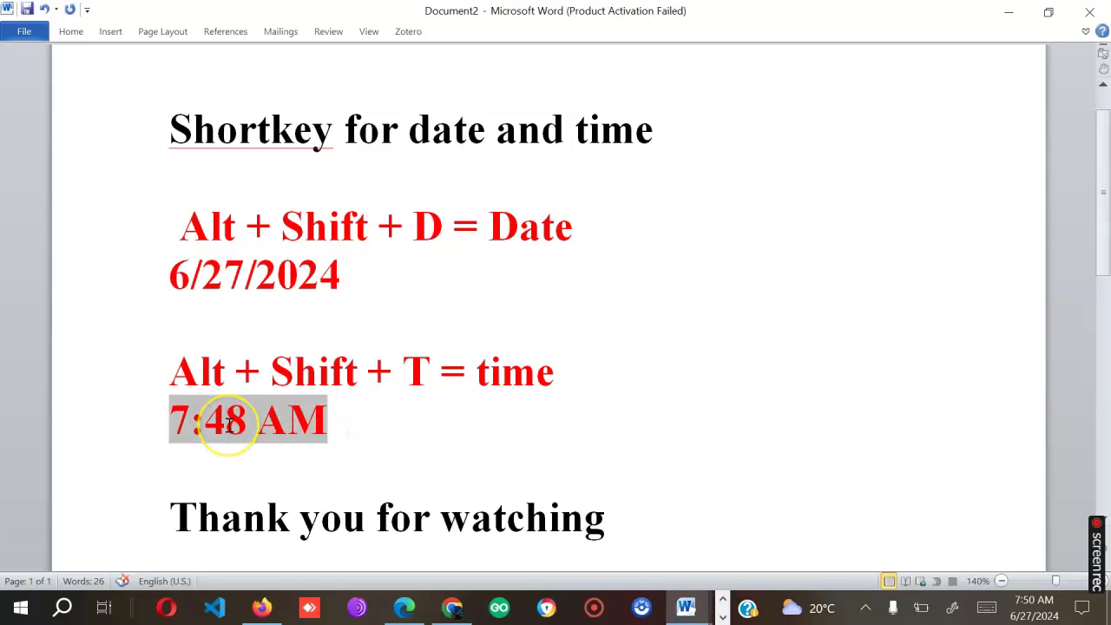
left_click(278, 274)
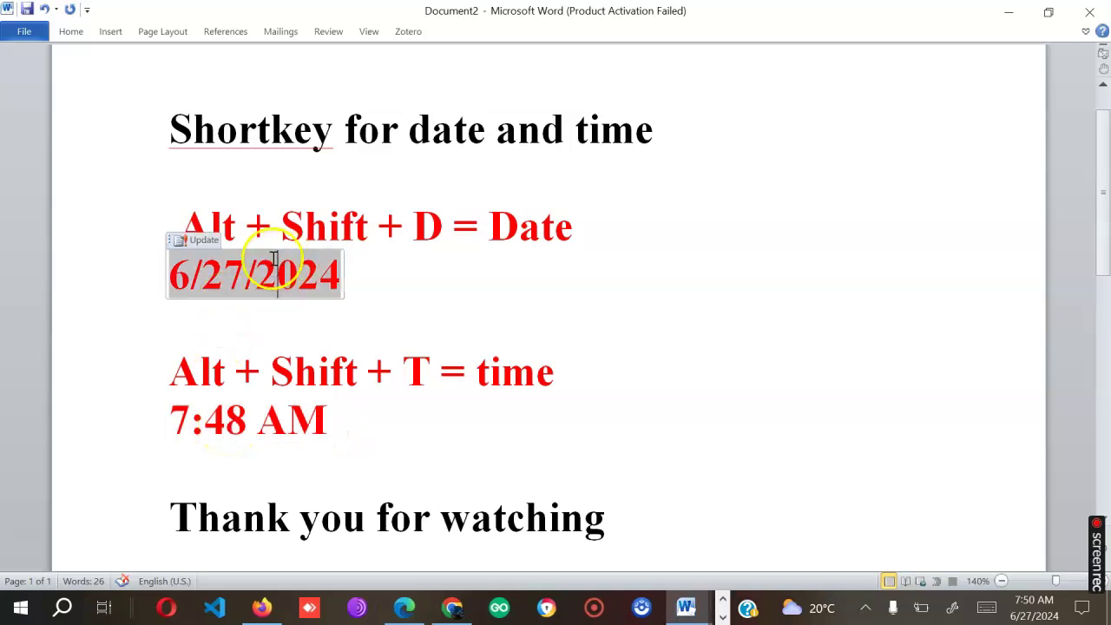
left_click(203, 243)
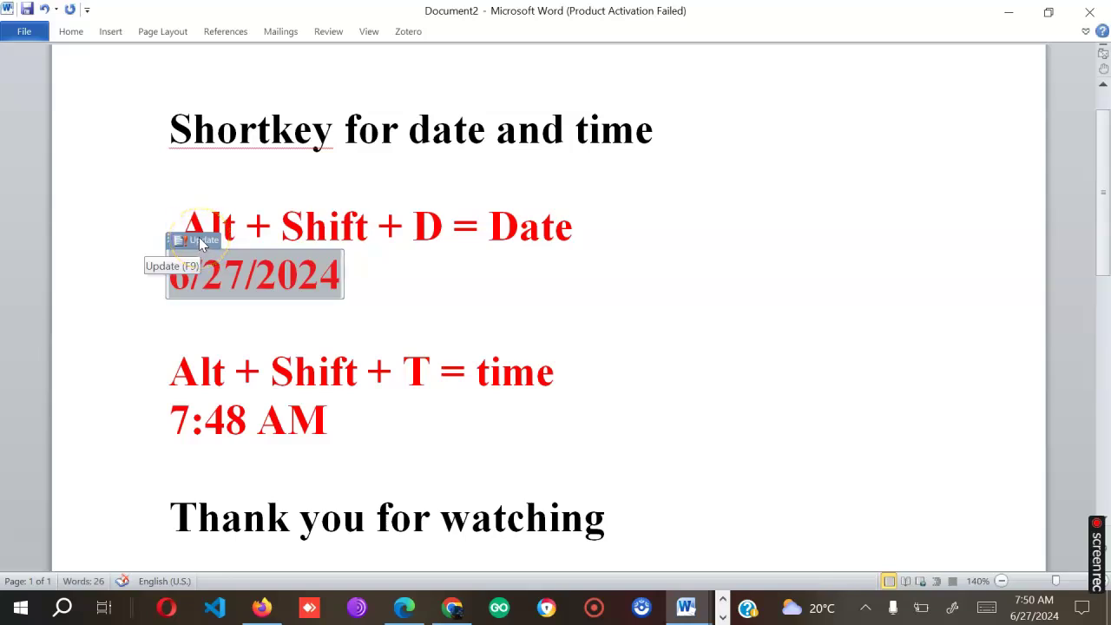
left_click(482, 303)
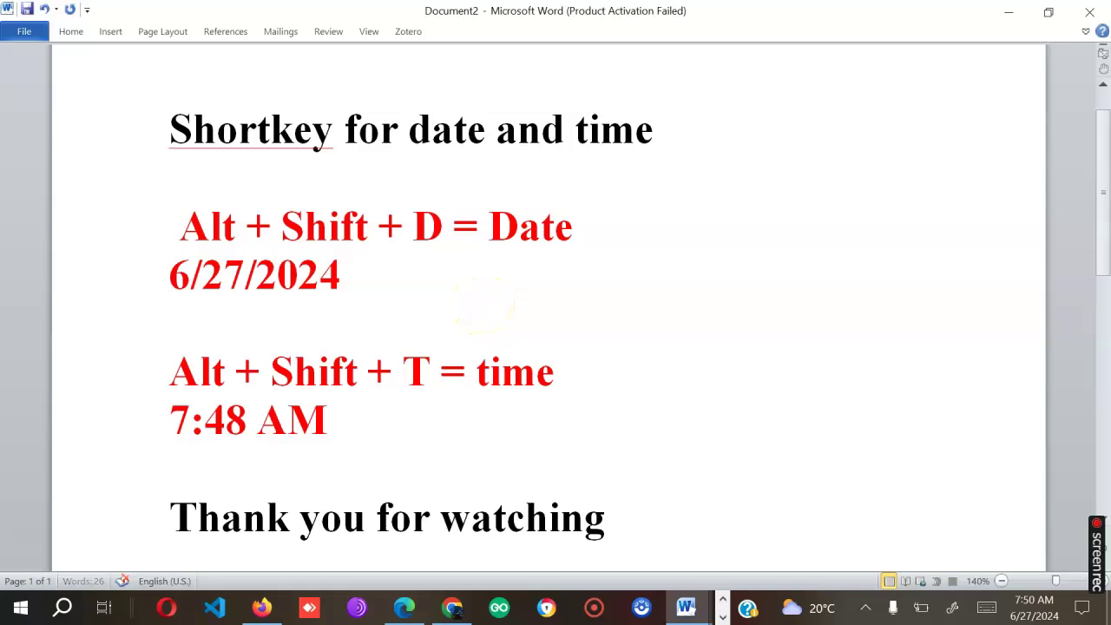
Type the note 'To update press F9' under the date, fixing the missing 'o'
type("T u")
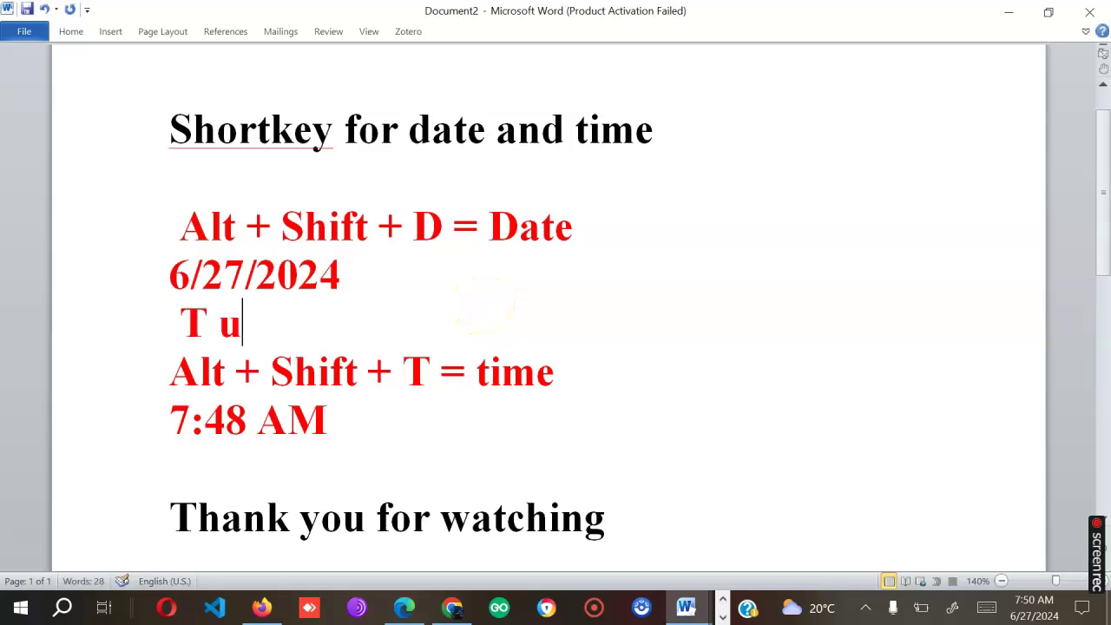
type("pdate pr")
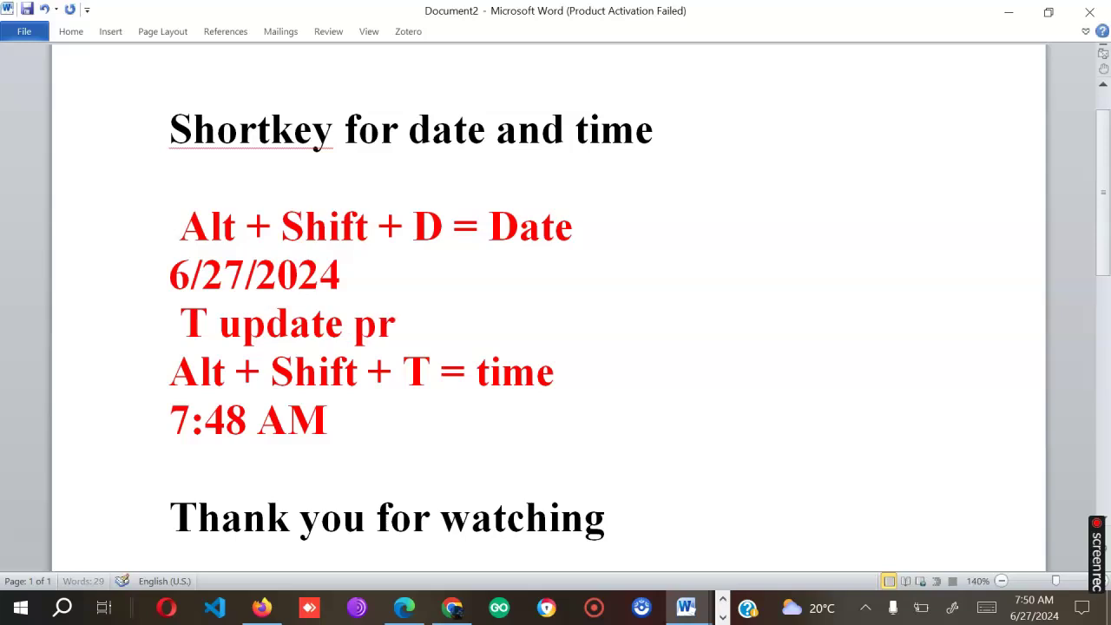
type("es")
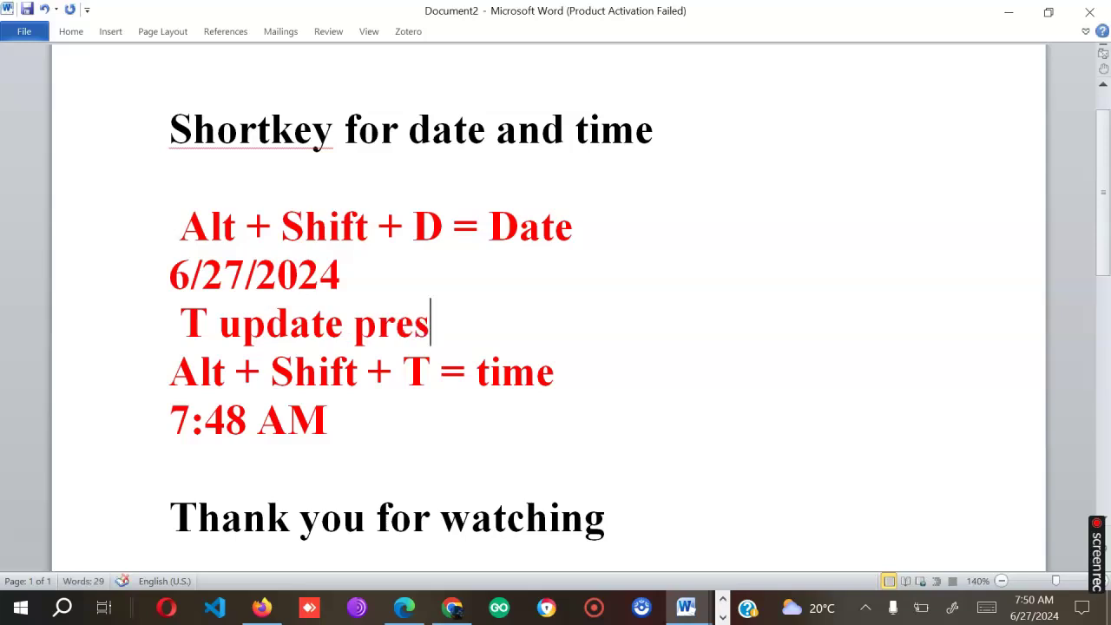
type("s ")
type("F9")
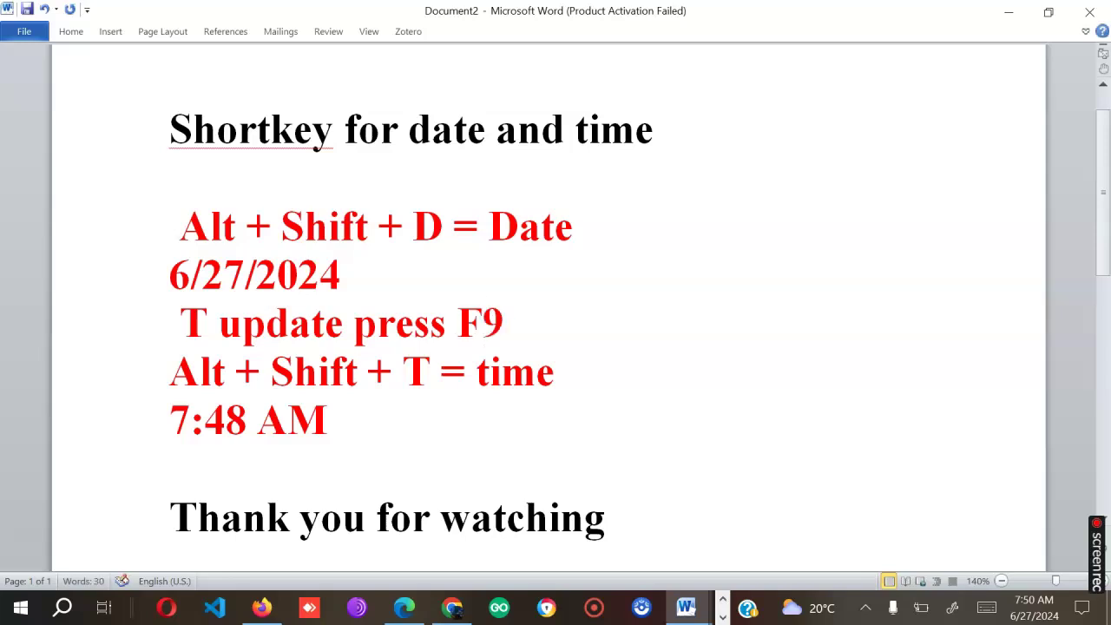
left_click(208, 326)
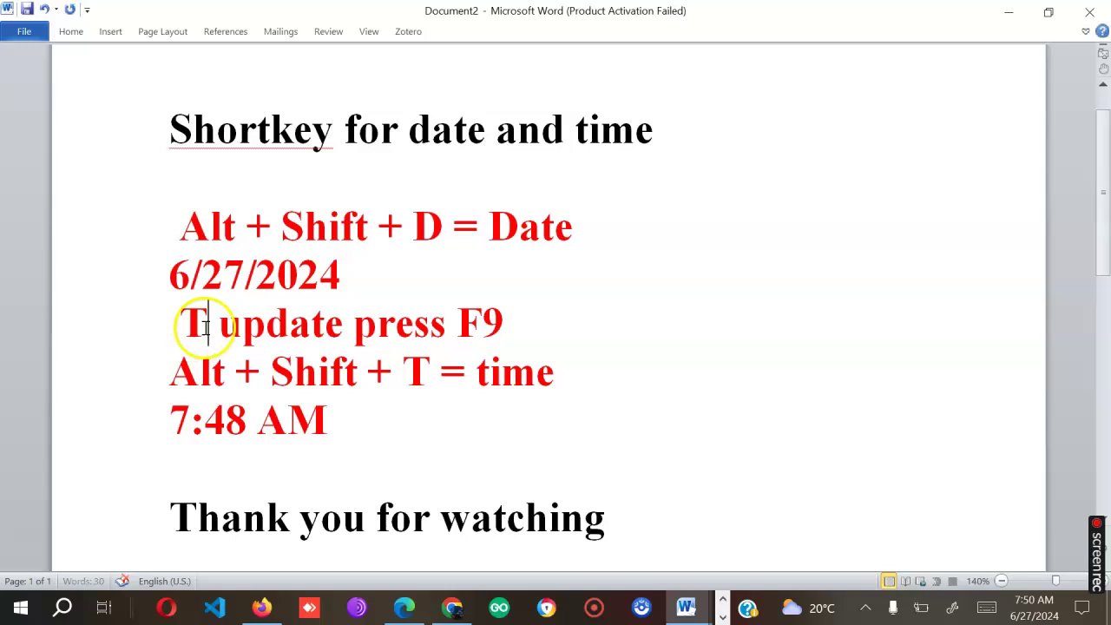
type("o")
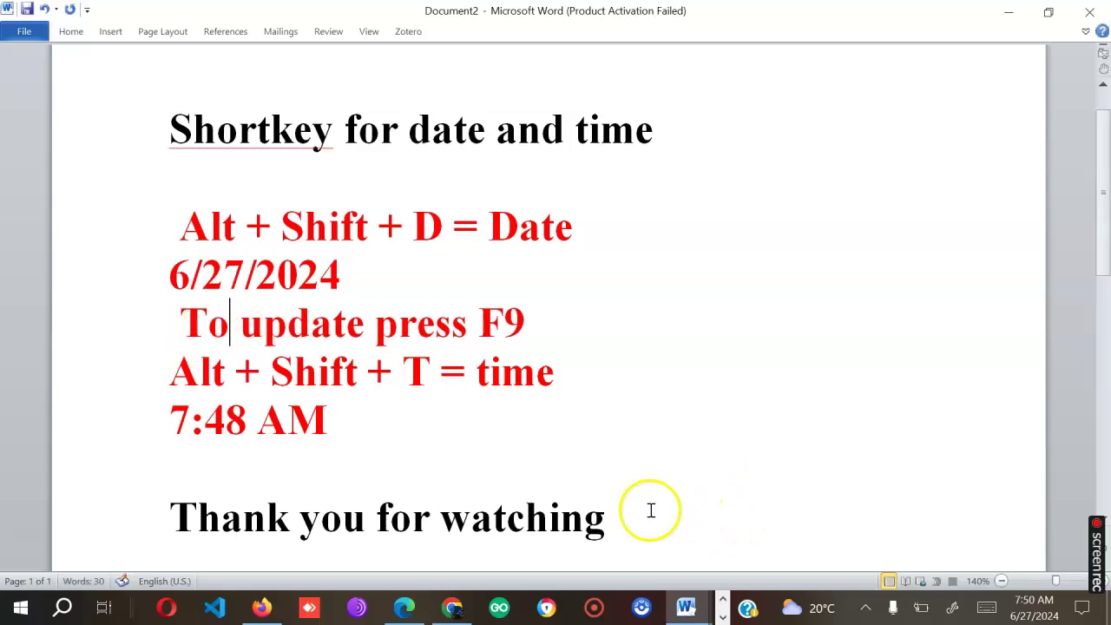